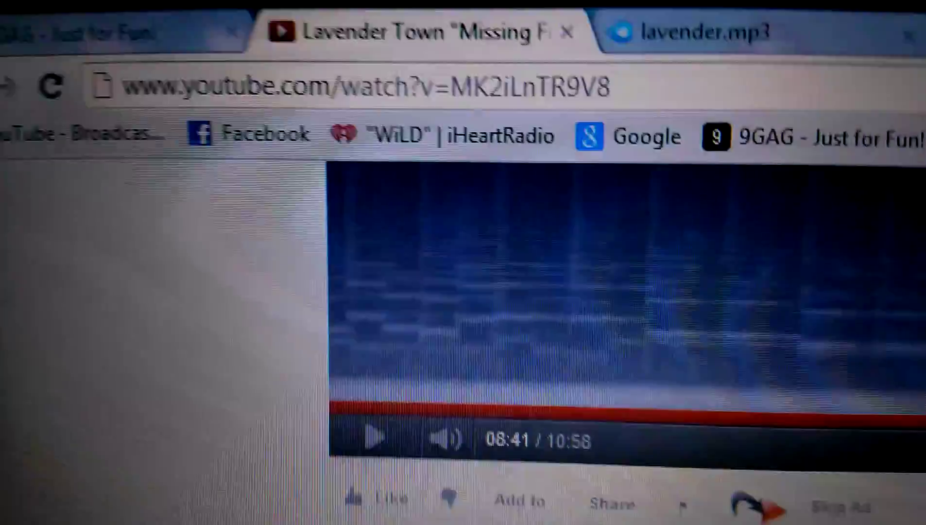
- Resume the Lavender Town YouTube video so its audio feeds the waterfall
left_click(396, 250)
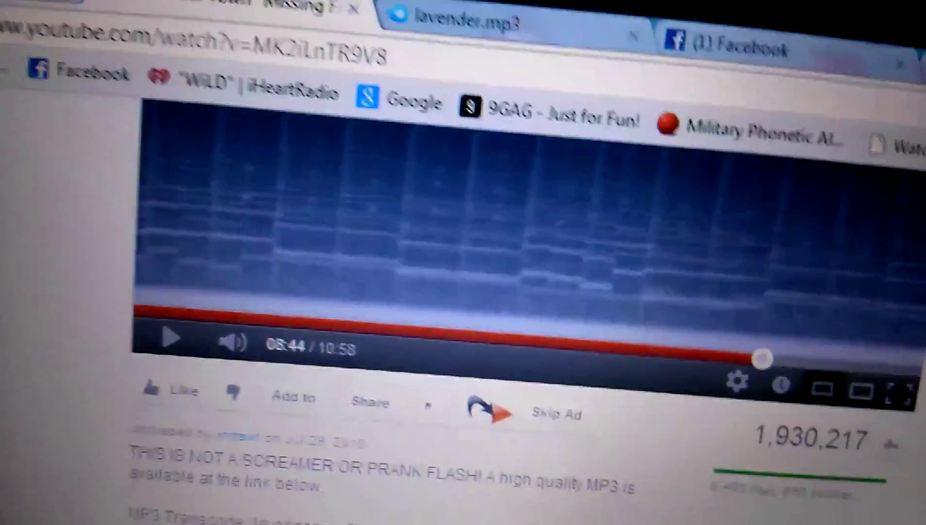
scroll(423, 365, "up", 5)
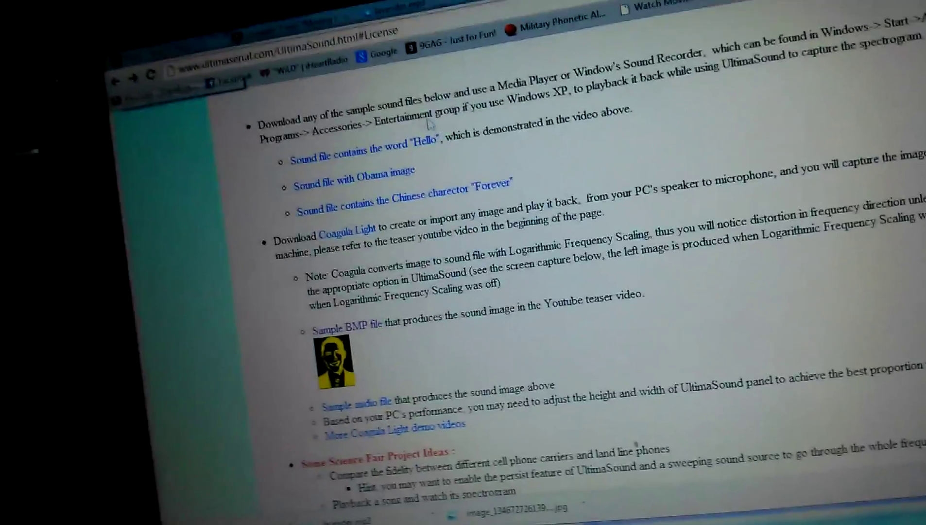
- Open head.wav from the 'Sample audio file' link on the UltimaSerial site
left_click(344, 405)
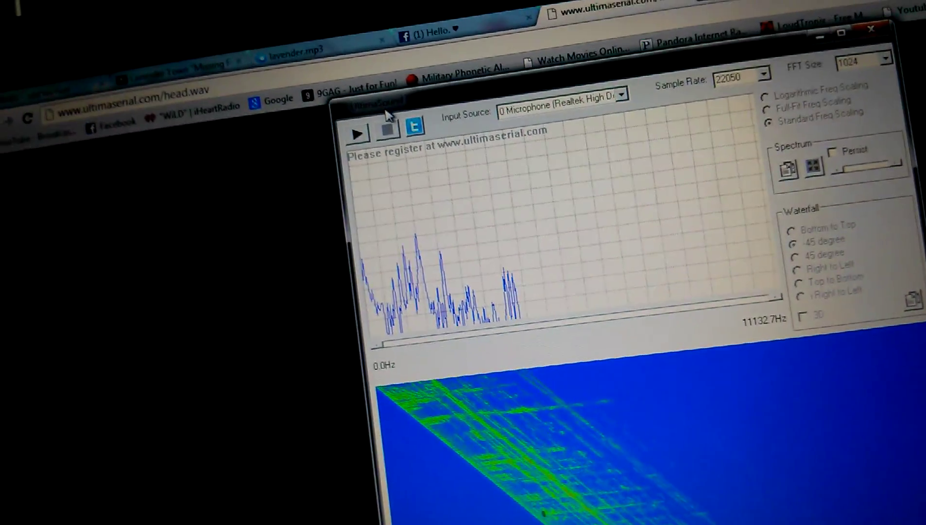
- Place UltimaSound II beside the head.wav player, start live capture, and bring the player forward
left_click_drag(391, 83, 577, 54)
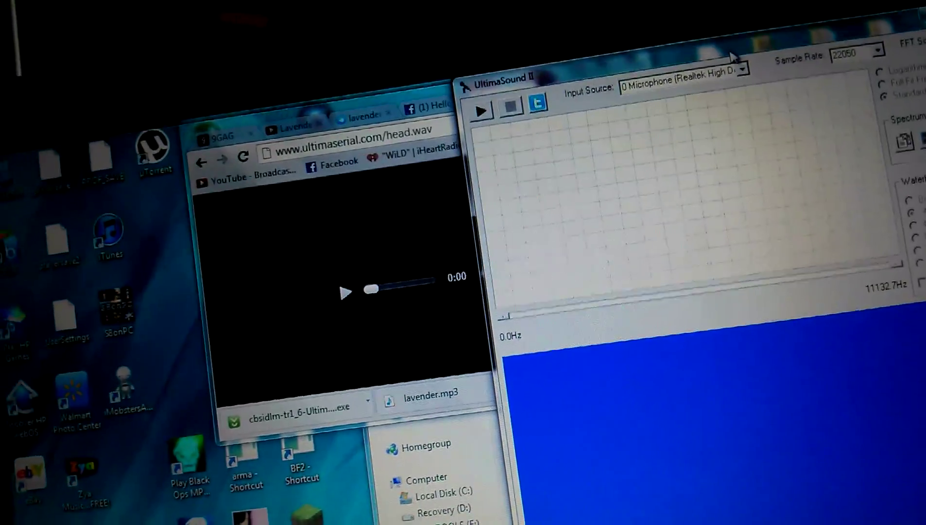
left_click_drag(732, 69, 669, 108)
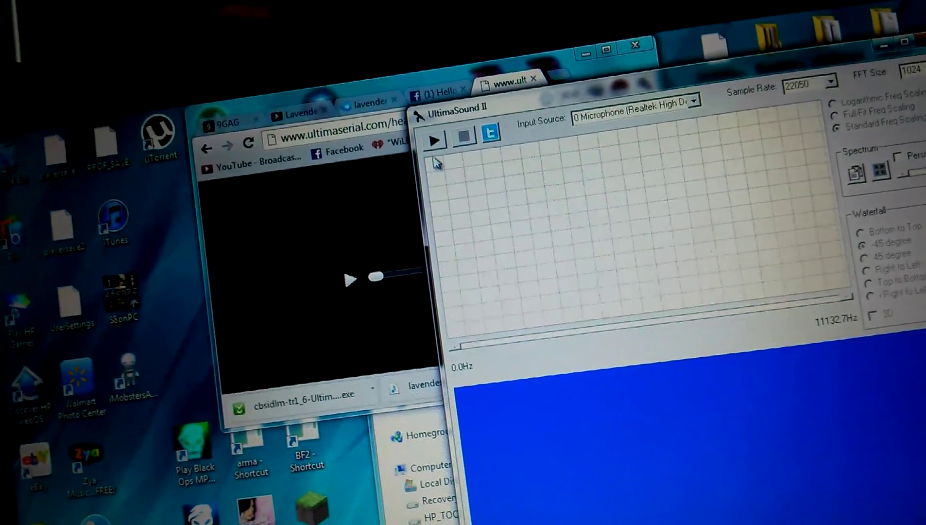
left_click(432, 145)
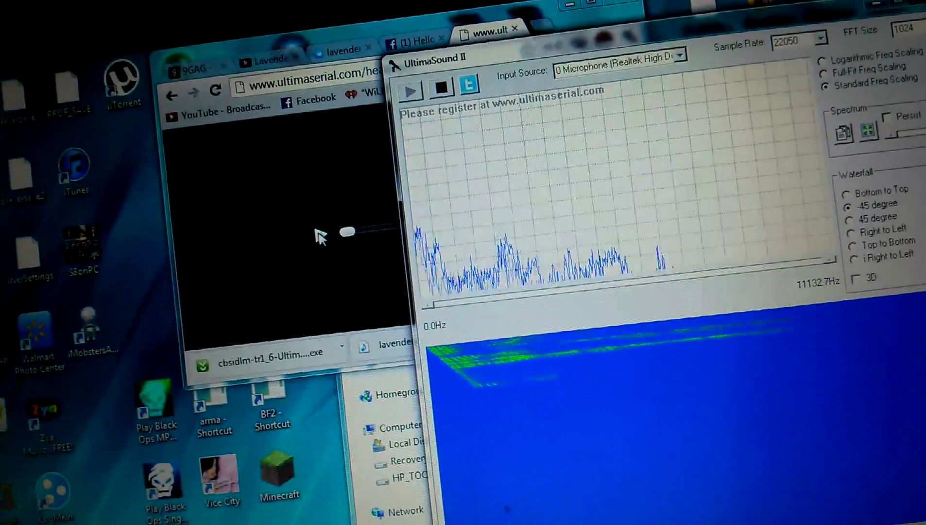
left_click(333, 253)
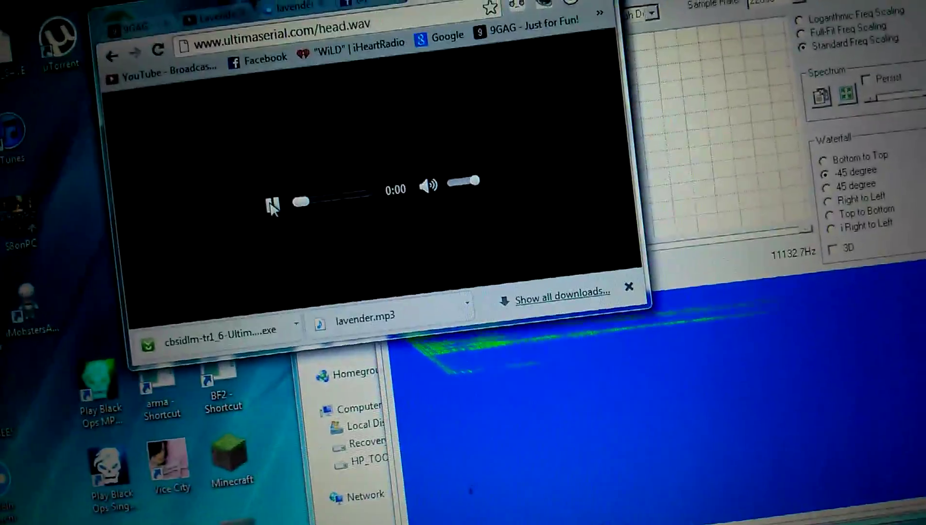